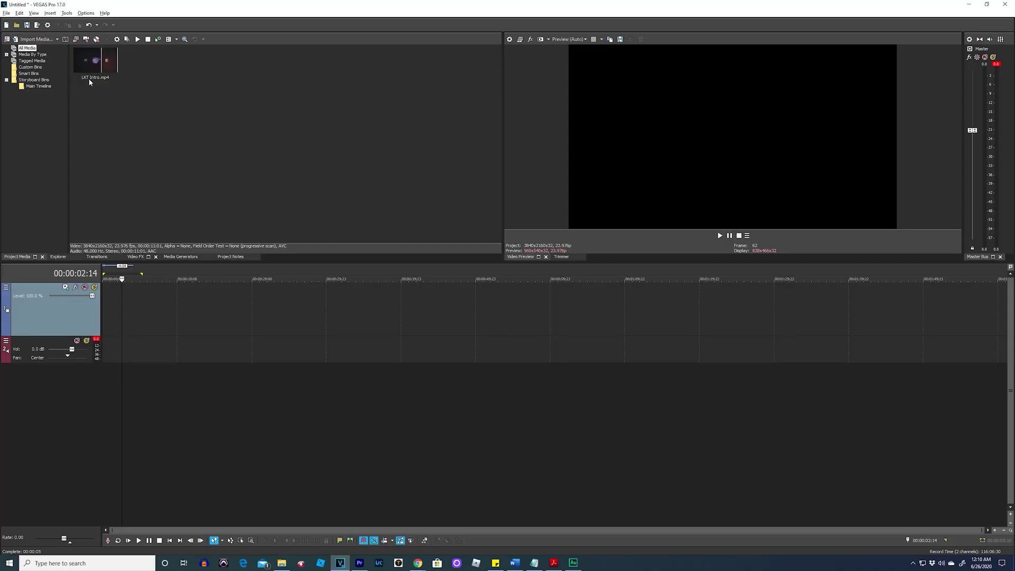
Drag LKT Intro.mp4 to the timeline start as paired video and audio events
left_click_drag(84, 336, 114, 297)
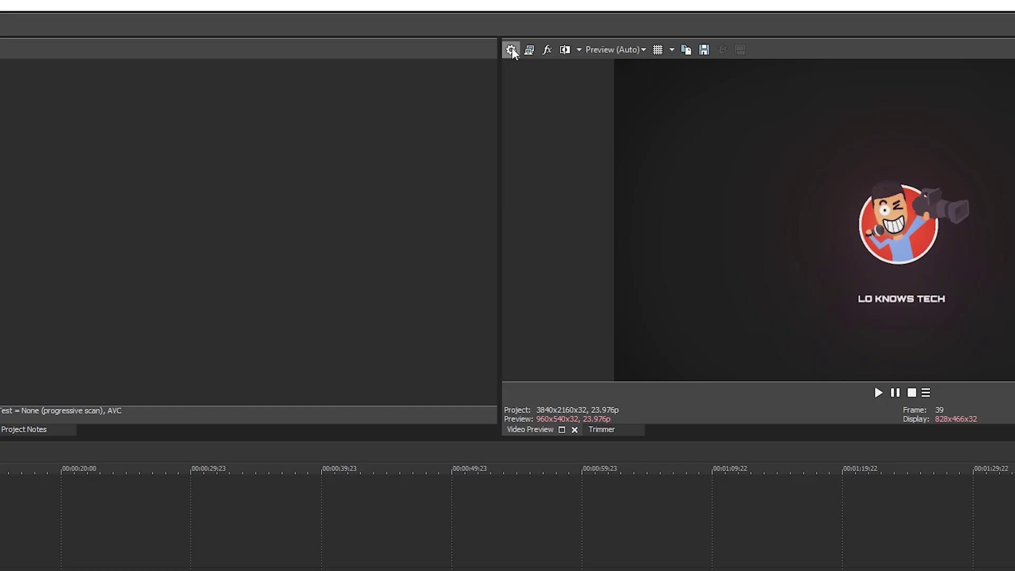
Set the project frame size to 820×312 in Project Properties, replacing the 3840×2160 template
left_click(510, 39)
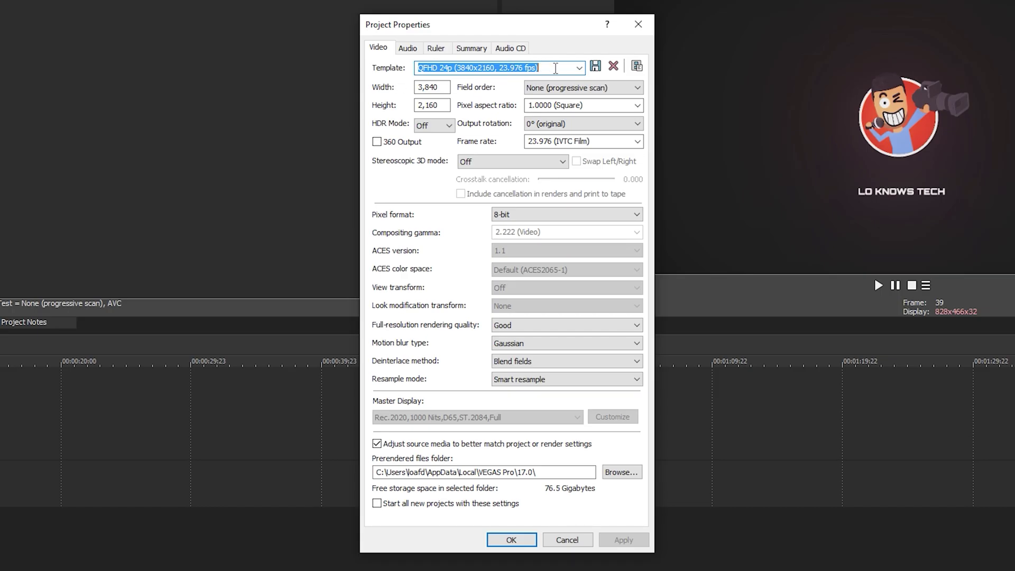
left_click_drag(448, 87, 423, 87)
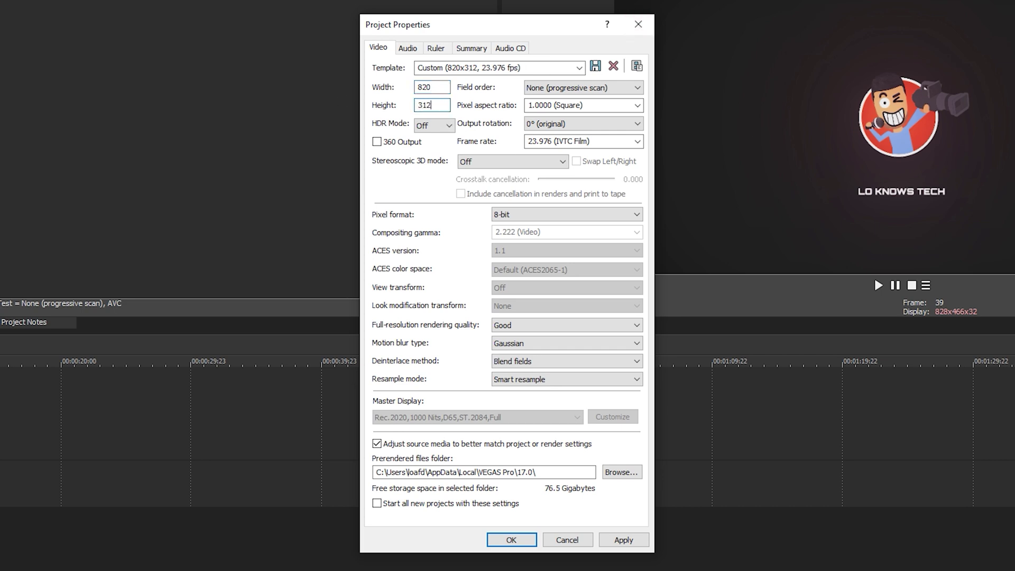
left_click(621, 540)
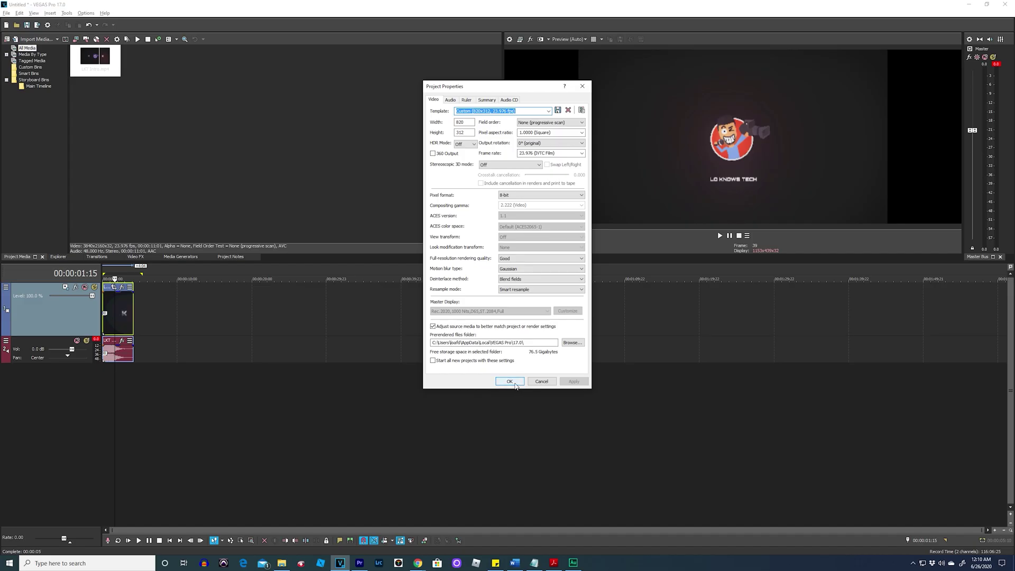
key("Return")
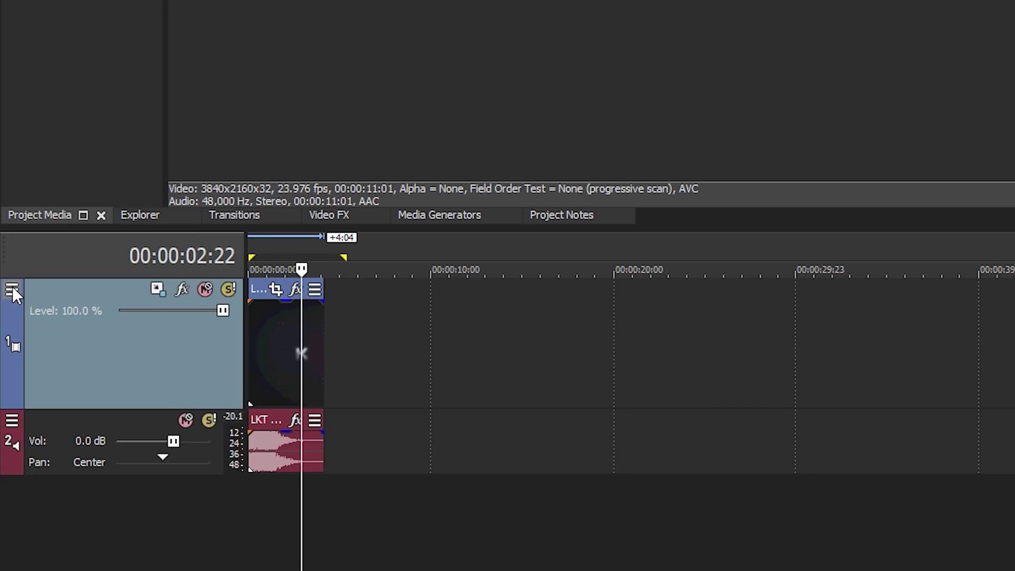
Add the Track Motion button to the video track header's visible button set
left_click(12, 290)
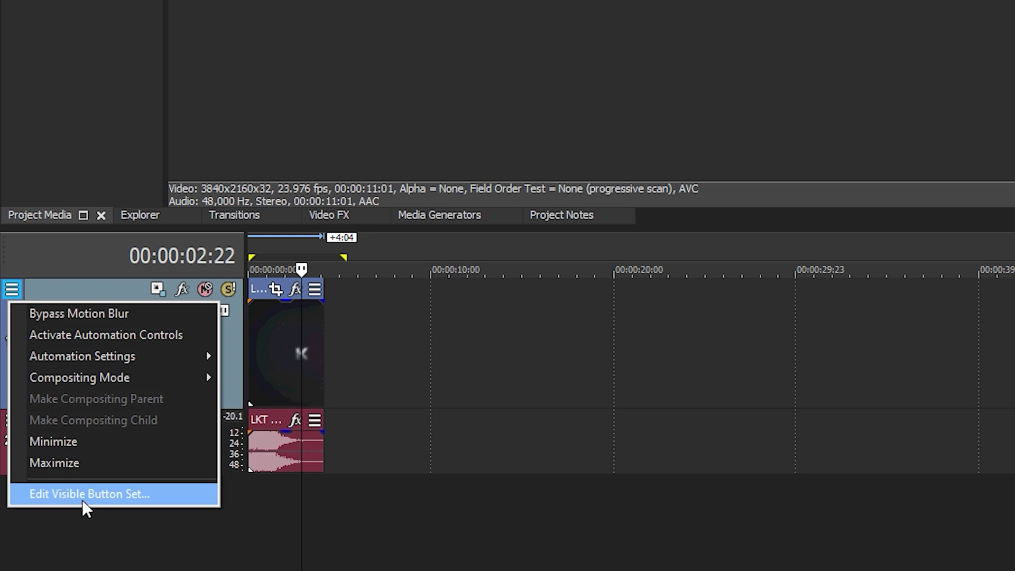
left_click(499, 397)
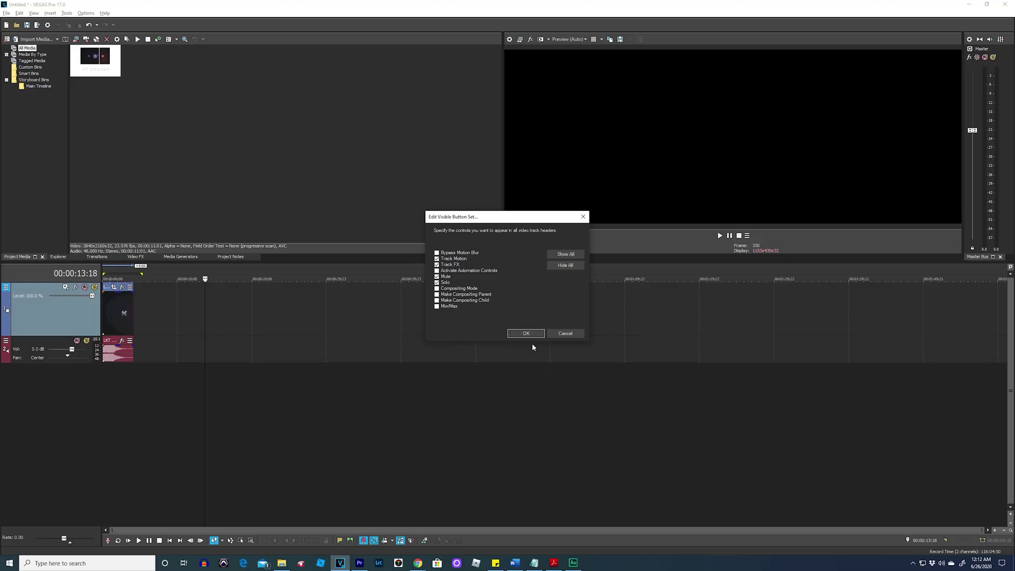
left_click(571, 449)
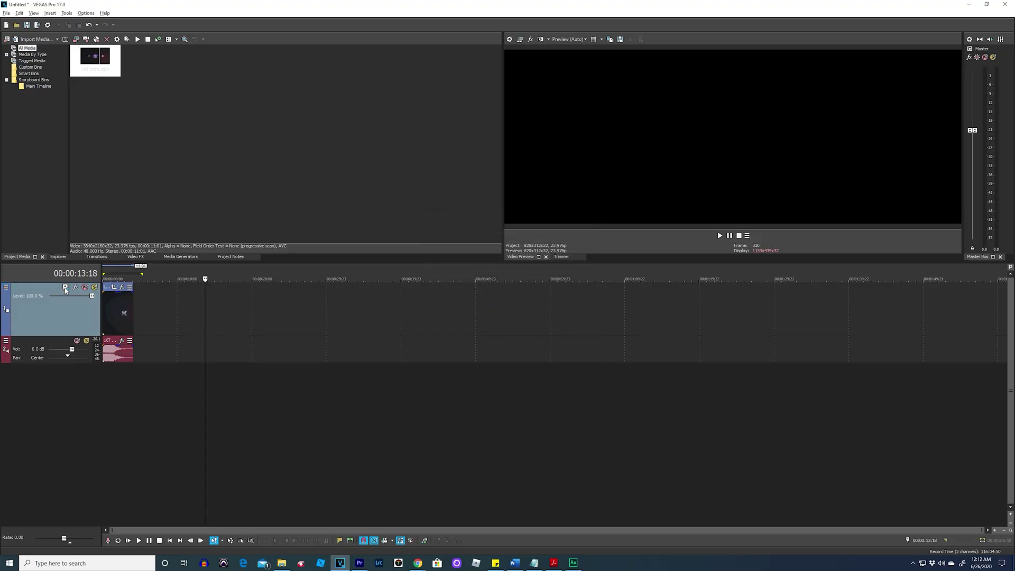
left_click(65, 287)
Enlarge track 1's video in Track Motion to about 1257.54 by 476.48 to fill the banner
left_click_drag(561, 182, 719, 260)
left_click(114, 302)
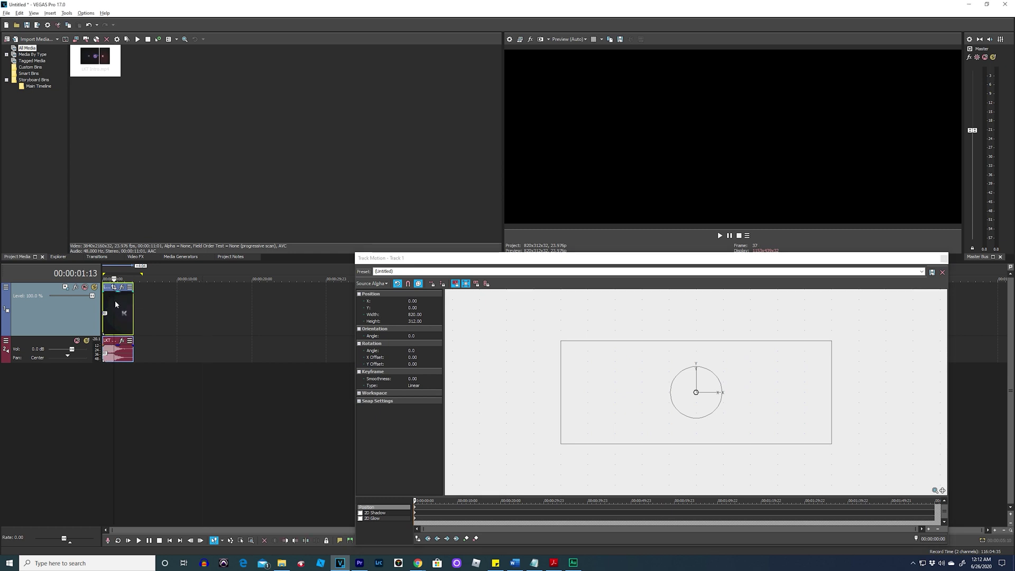
left_click(562, 343)
left_click_drag(561, 342, 493, 315)
left_click_drag(715, 322, 715, 320)
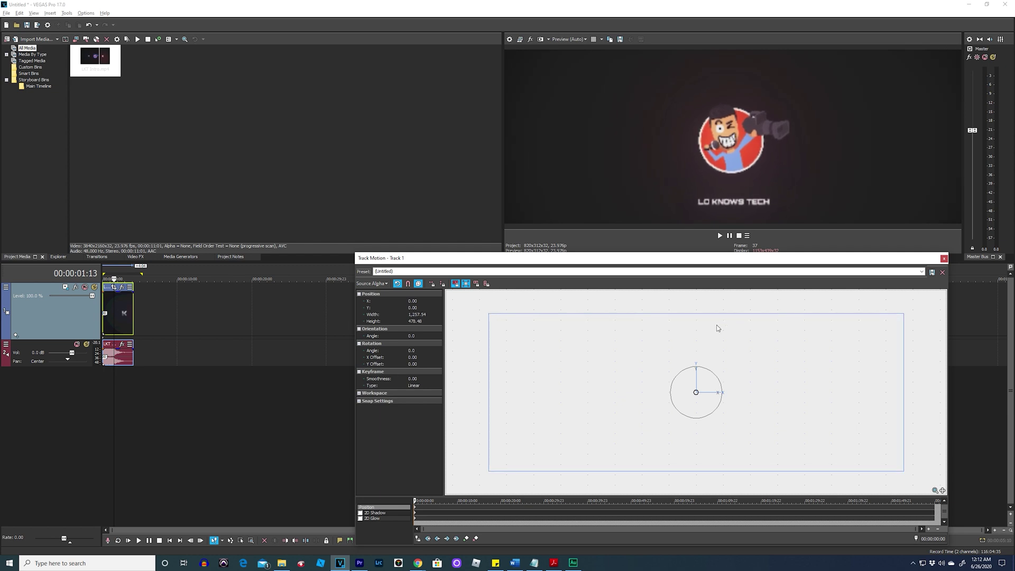
left_click_drag(683, 258, 871, 291)
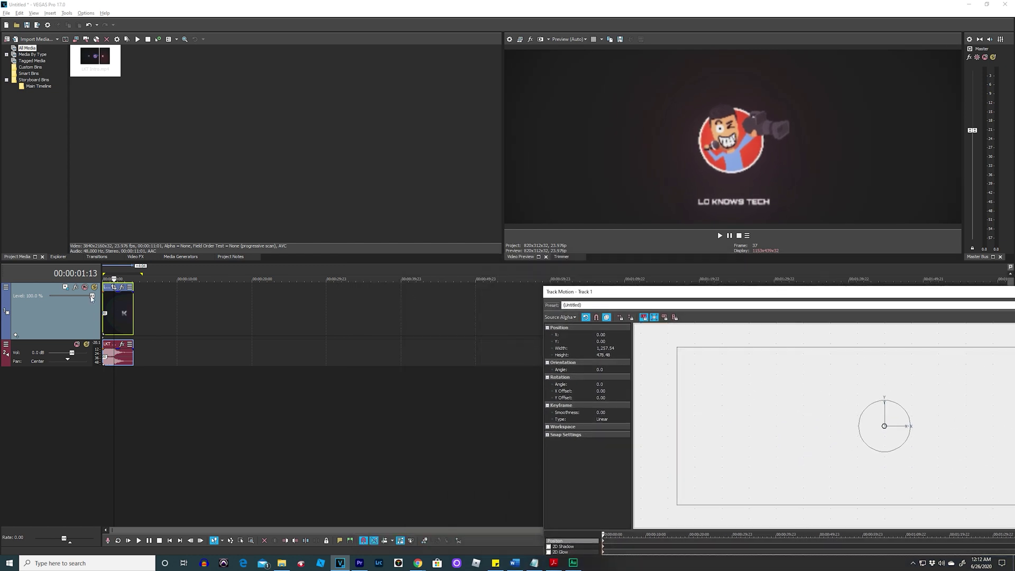
Play back the framing, nudge the video's position slightly, and replay from the start
key("space")
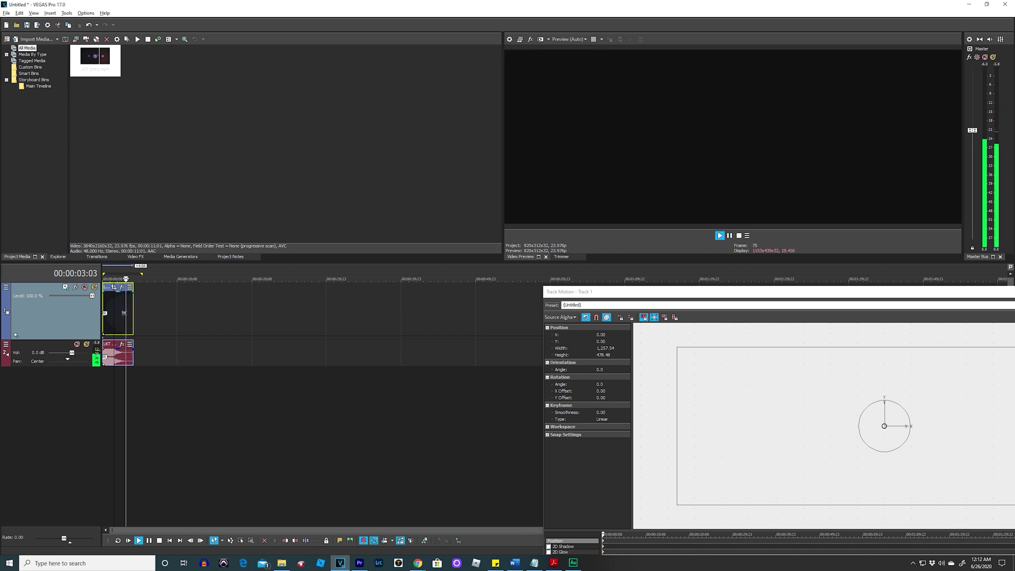
key("space")
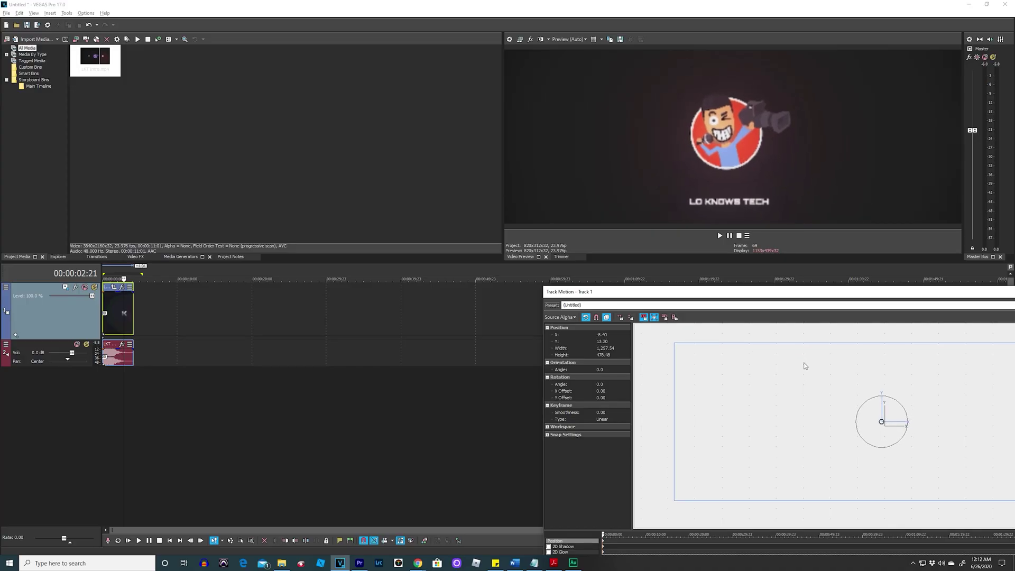
left_click_drag(793, 342, 794, 343)
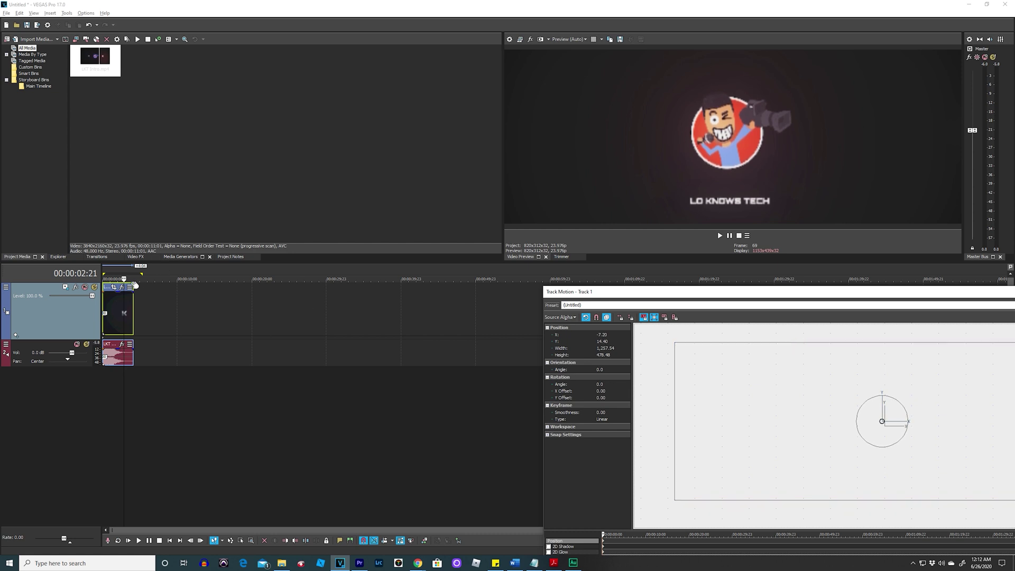
key("ctrl+Home")
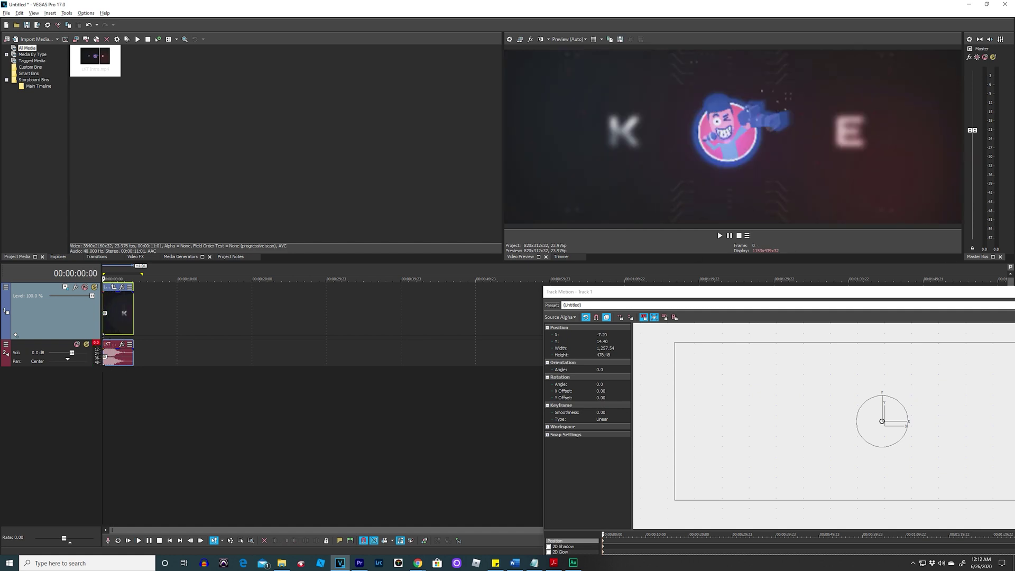
left_click(719, 236)
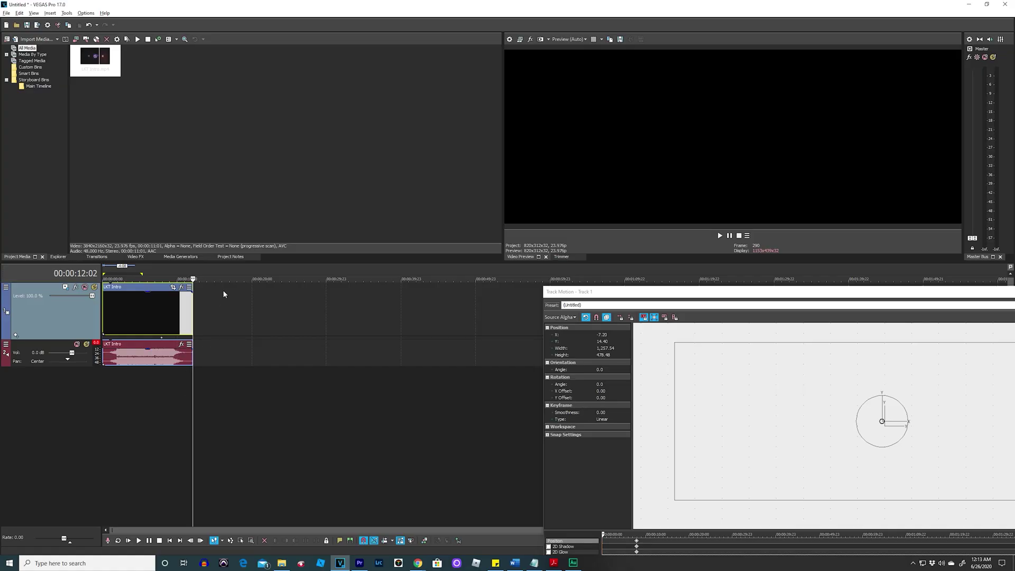
Copy the intro clip and paste the copy at 00:00:17:11
left_click_drag(224, 294, 147, 312)
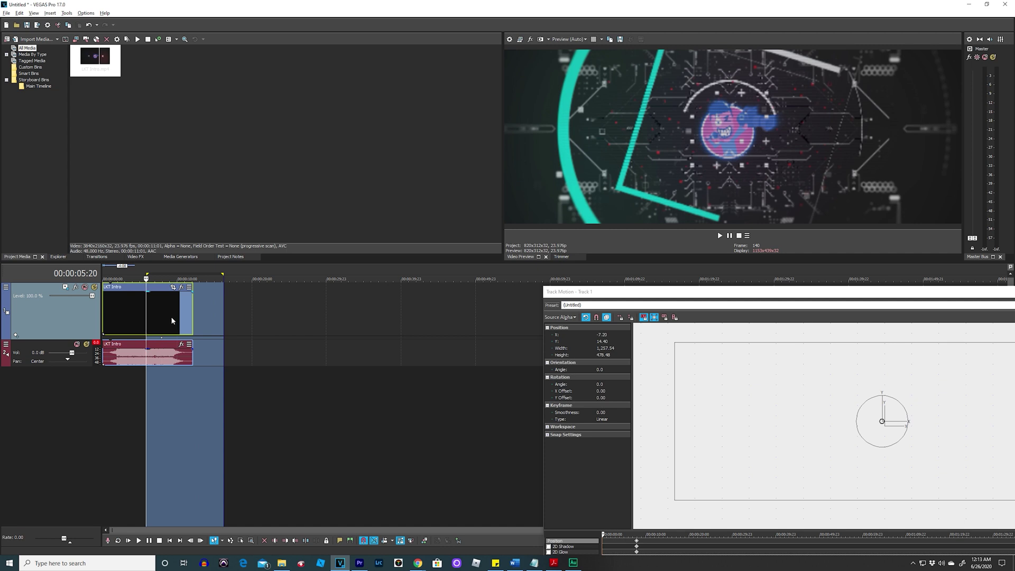
left_click(140, 312)
right_click(152, 313)
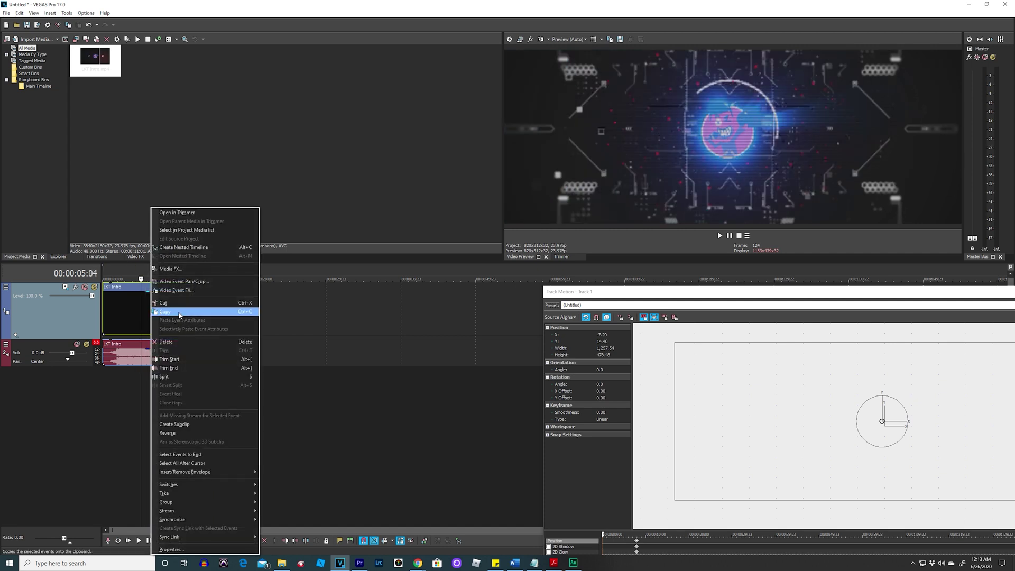
left_click(154, 312)
left_click(233, 312)
right_click(233, 312)
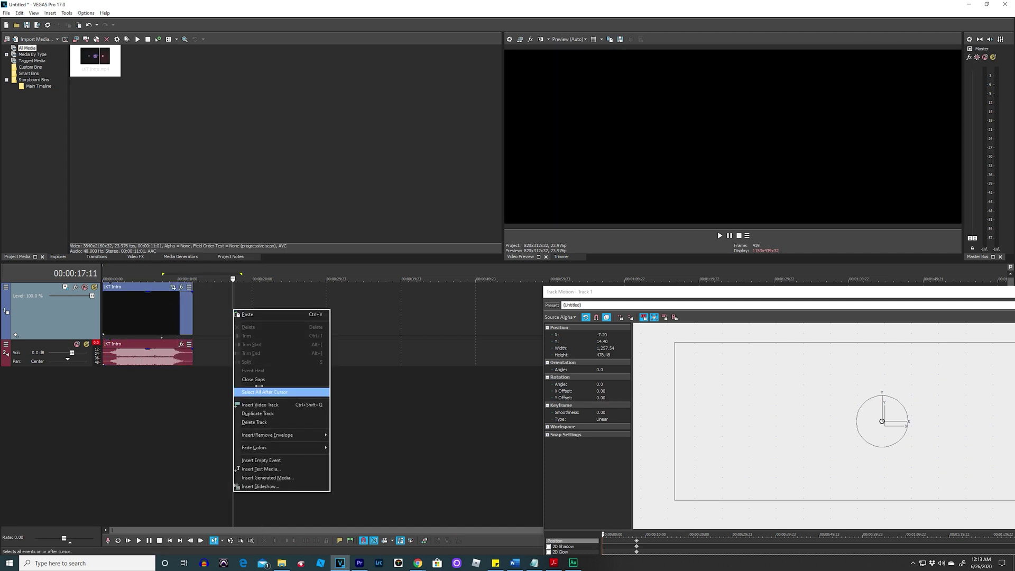
left_click(267, 335)
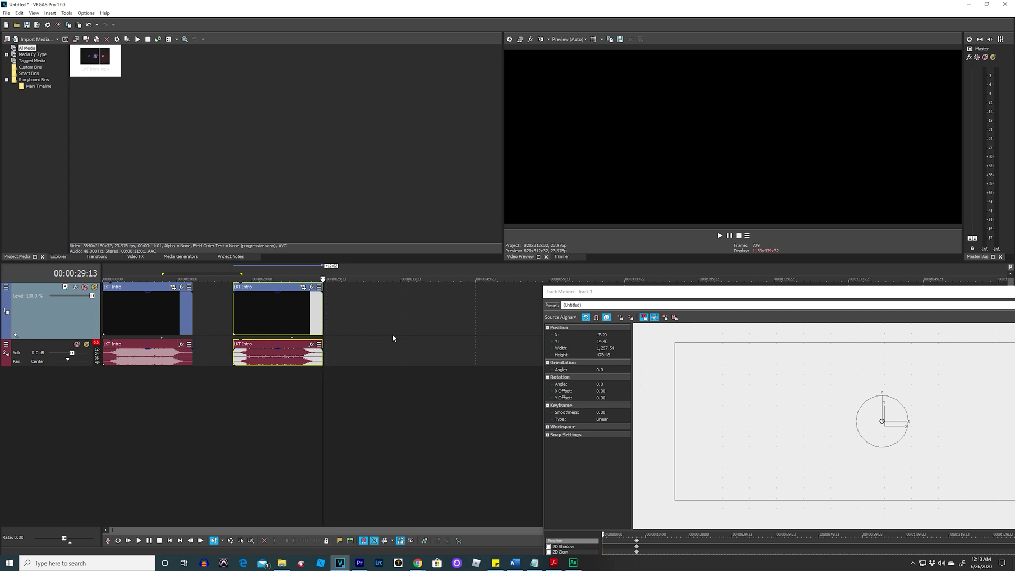
Slide the copy left to overlap the original's end and preview the crossfade
left_click_drag(373, 365, 223, 321)
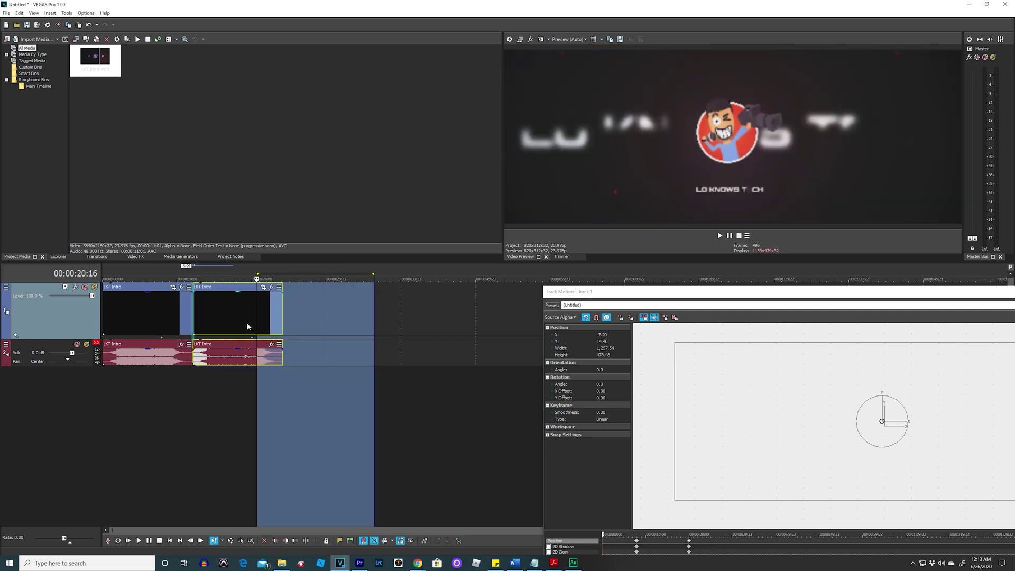
left_click(178, 274)
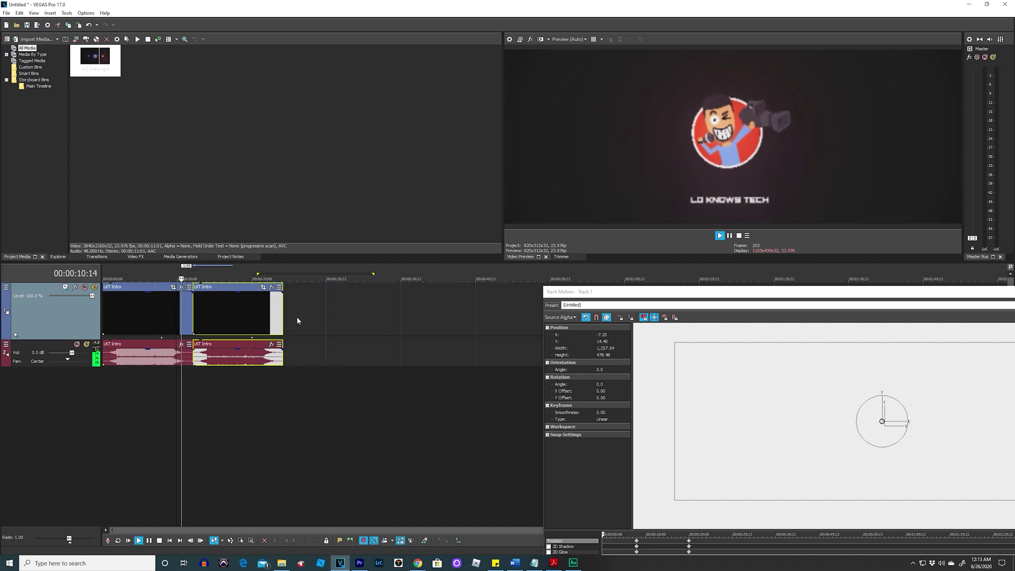
left_click(283, 270)
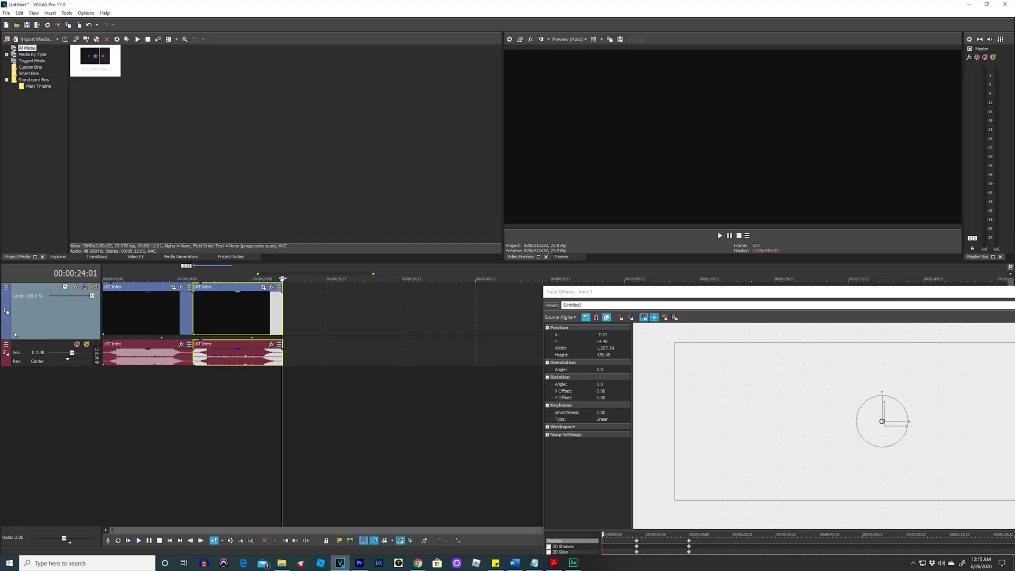
Select all events and pick the MAGIX HEVC/AAC MP4 Internet 4K UHD 2160p 29.97 fps NVENC template
key("ctrl+a")
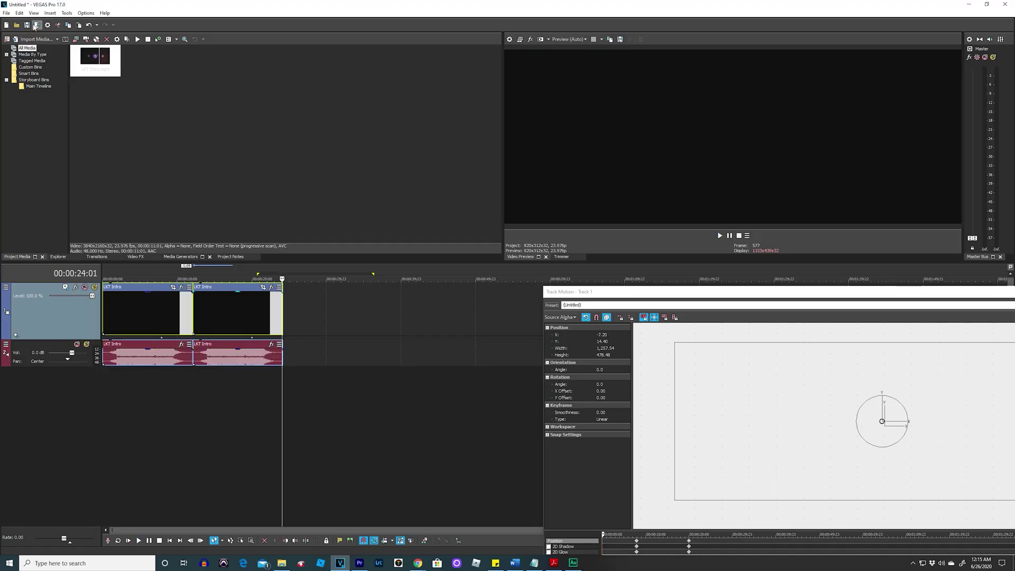
left_click(37, 25)
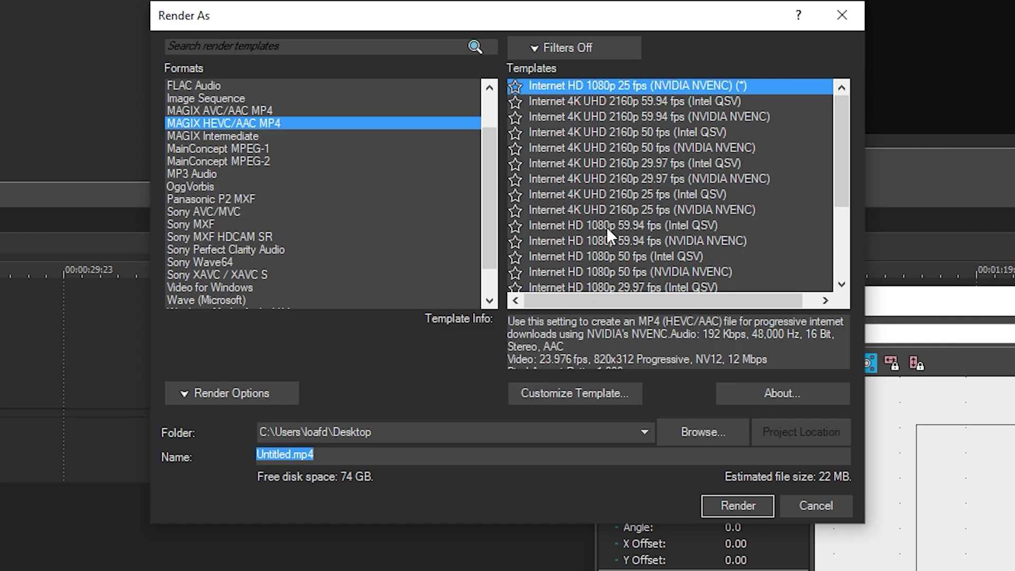
left_click(618, 180)
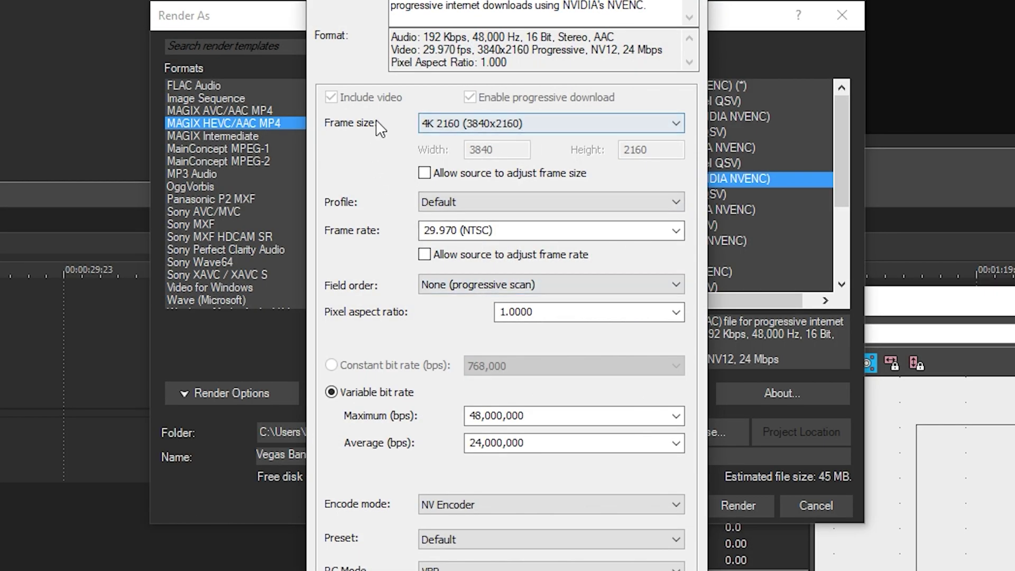
Switch the template's Frame size to a custom frame size for 820×312
left_click(677, 124)
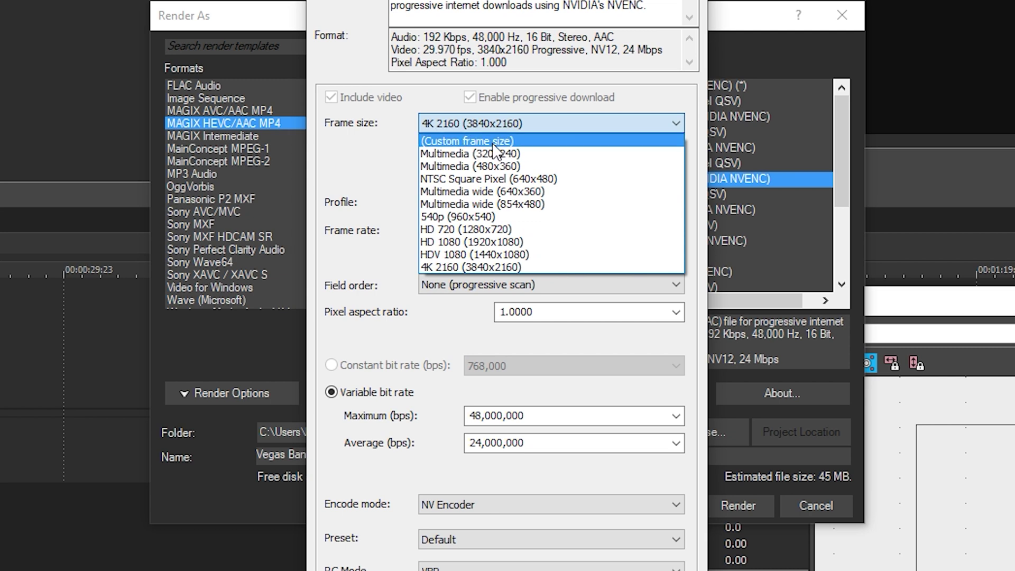
left_click(491, 139)
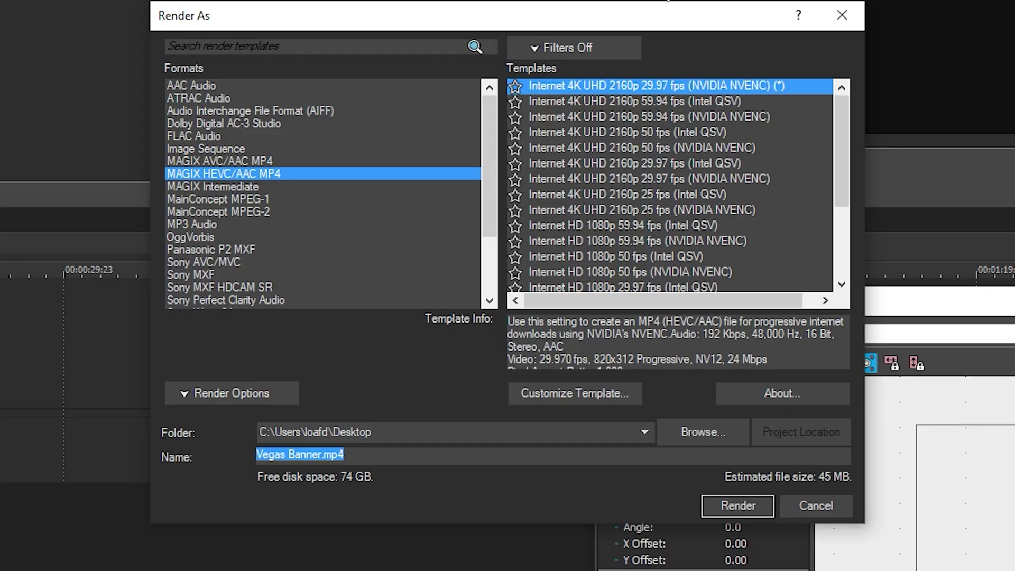
Enlarge the Render As dialog and render Vegas Banner.mp4 to the Desktop
left_click_drag(662, 1, 661, 0)
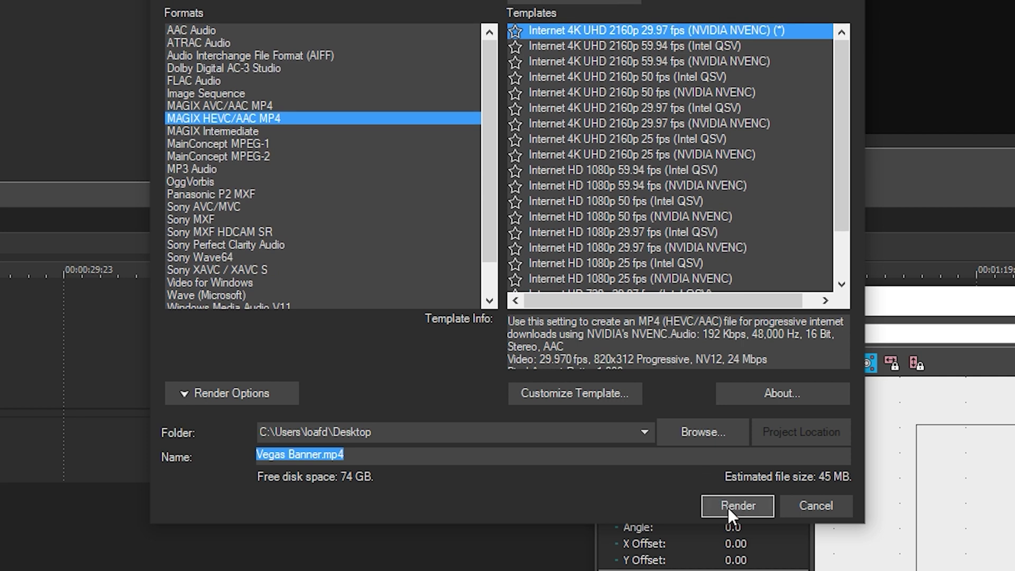
left_click(729, 507)
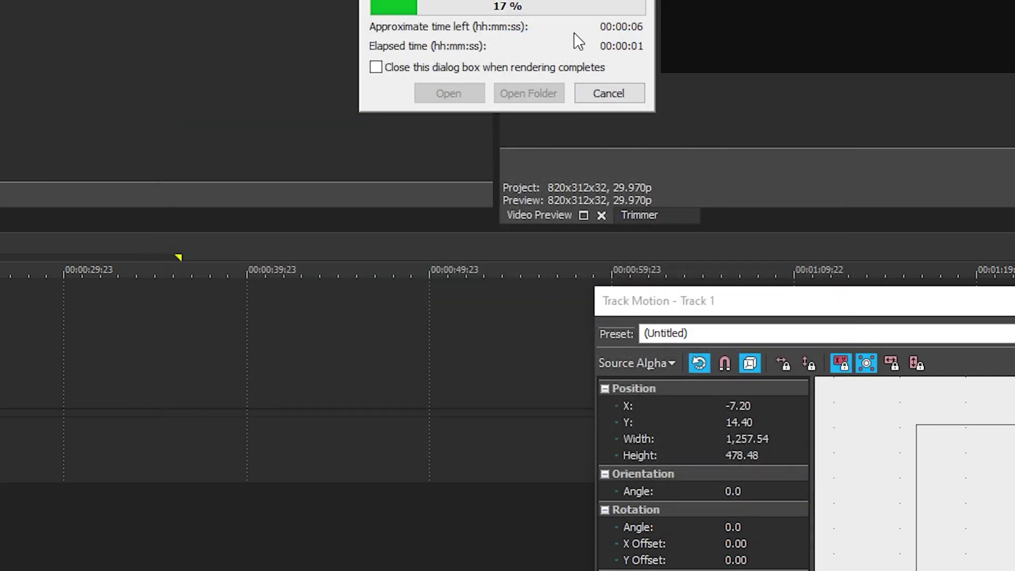